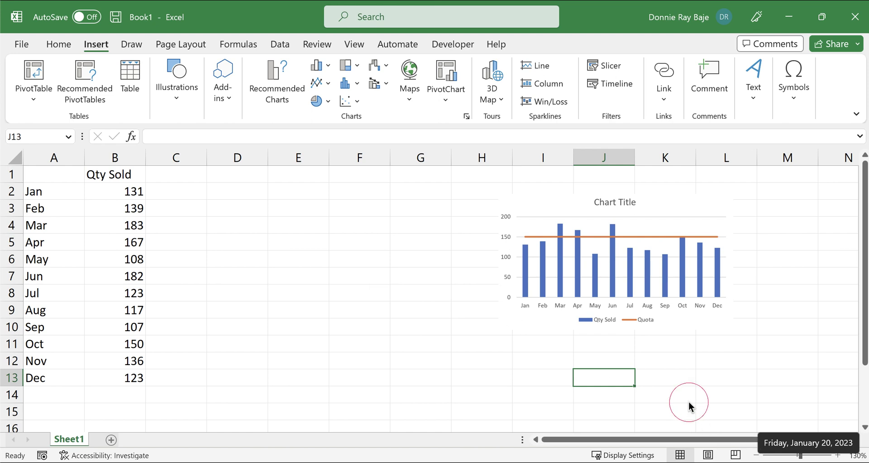
Select the months and Qty Sold values (A1:B13) and insert a 2-D clustered column chart.
{"action": "mouse_move", "coordinate": [501, 242]}
{"action": "left_mouse_down"}
{"action": "mouse_move", "coordinate": [498, 261]}
{"action": "mouse_move", "coordinate": [459, 263]}
{"action": "left_mouse_up"}
{"action": "left_click_drag", "start_coordinate": [64, 177], "coordinate": [105, 376]}
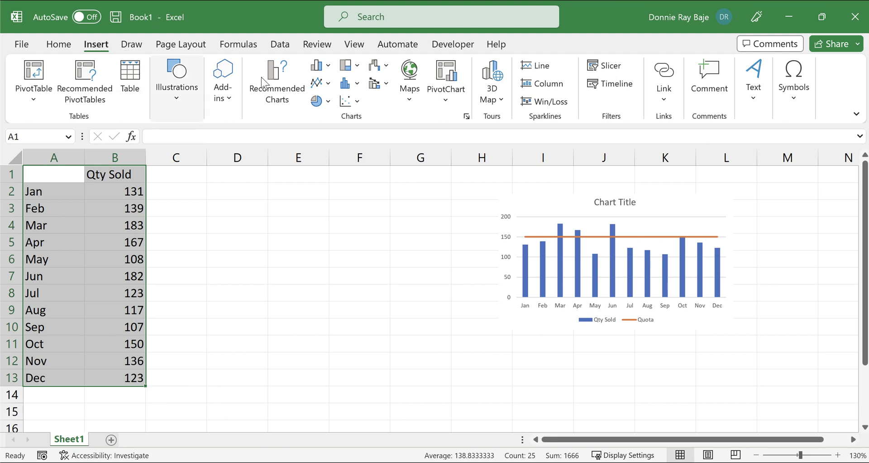
{"action": "left_click", "coordinate": [325, 72]}
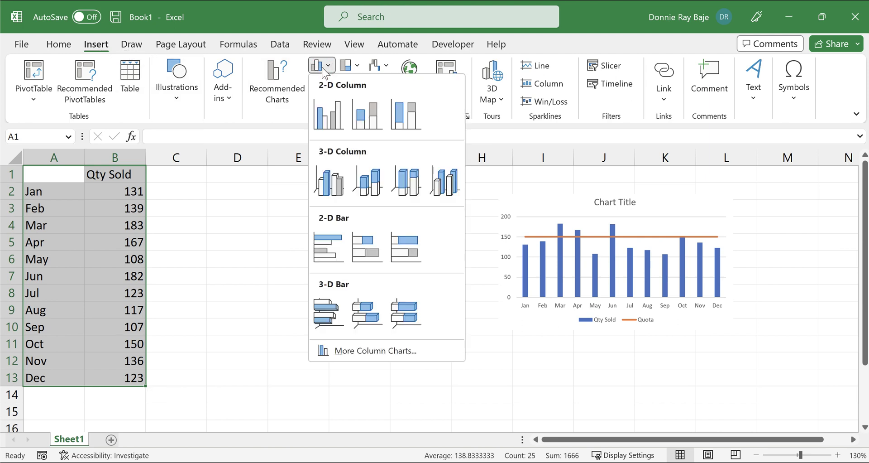
{"action": "left_click", "coordinate": [335, 118]}
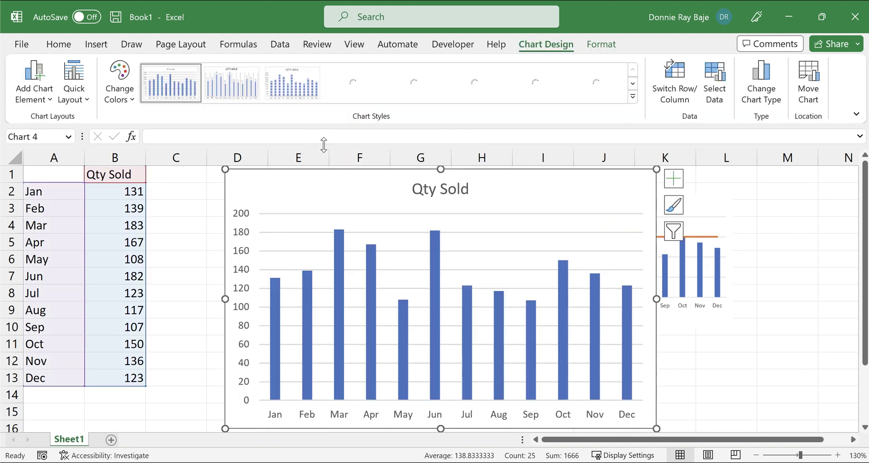
Draw a straight line across the chart near the 150 level and color it orange.
{"action": "left_click", "coordinate": [97, 44]}
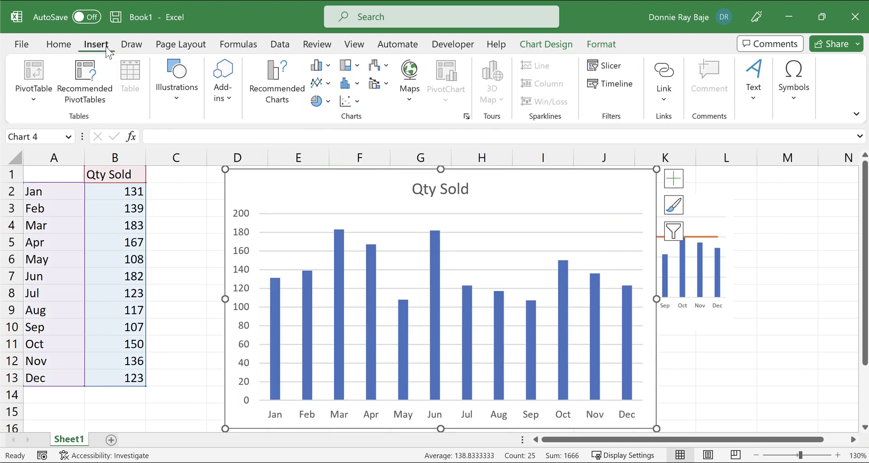
{"action": "left_click", "coordinate": [178, 104]}
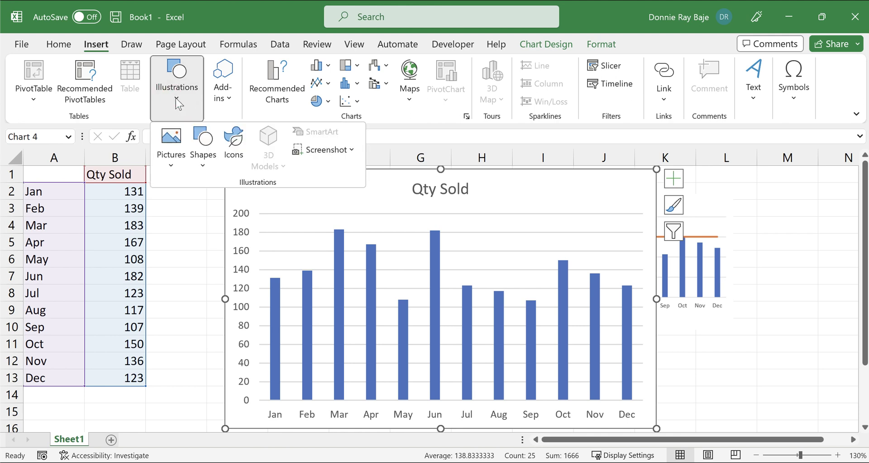
{"action": "left_click", "coordinate": [213, 167]}
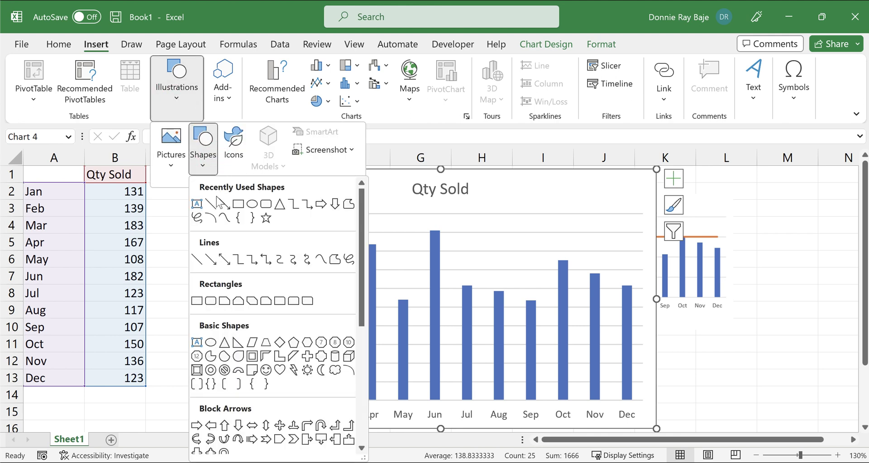
{"action": "left_click", "coordinate": [200, 260]}
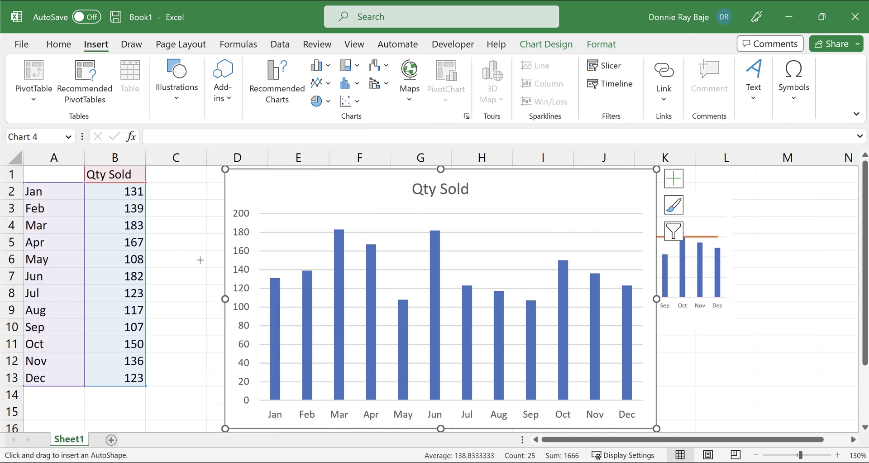
{"action": "left_click_drag", "start_coordinate": [271, 261], "coordinate": [640, 261]}
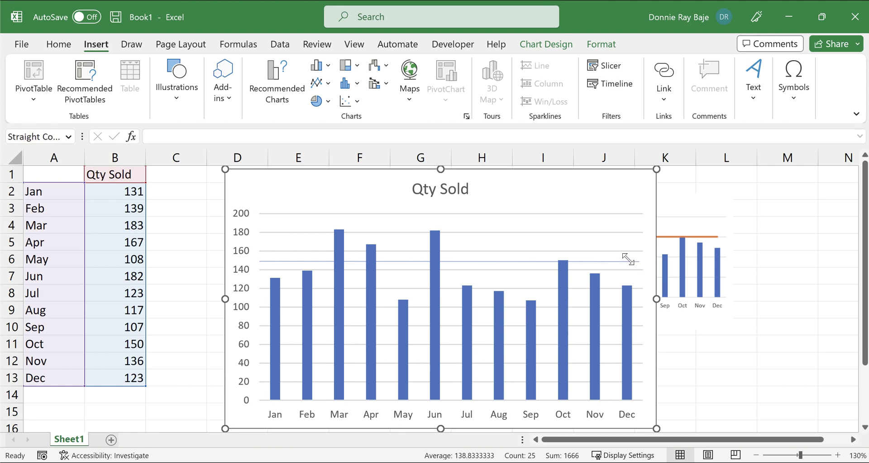
{"action": "left_click", "coordinate": [263, 87]}
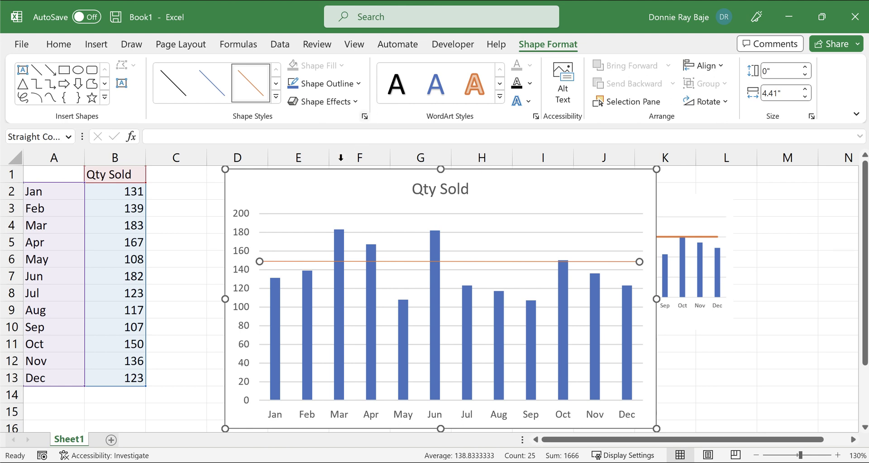
Nudge the chart right, delete the hand-drawn orange line, and reselect the Qty Sold chart.
{"action": "left_click", "coordinate": [201, 218]}
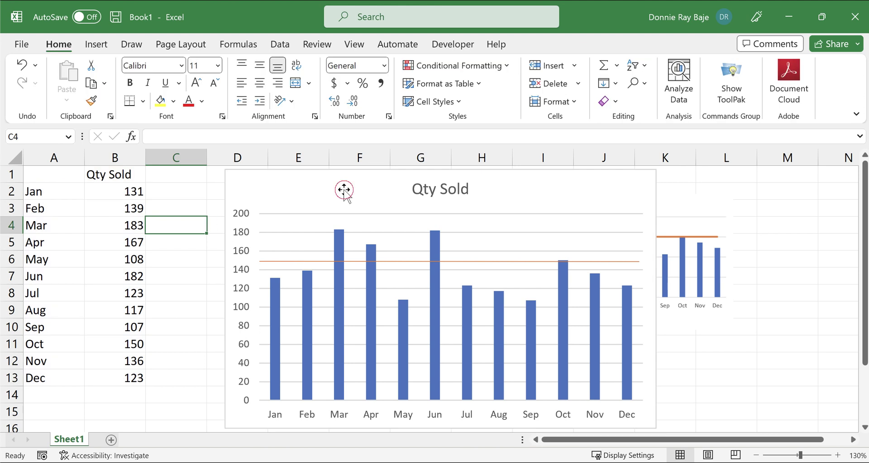
{"action": "mouse_move", "coordinate": [345, 188]}
{"action": "left_mouse_down"}
{"action": "mouse_move", "coordinate": [454, 190]}
{"action": "mouse_move", "coordinate": [365, 196]}
{"action": "mouse_move", "coordinate": [353, 189]}
{"action": "left_mouse_up"}
{"action": "left_click", "coordinate": [730, 361]}
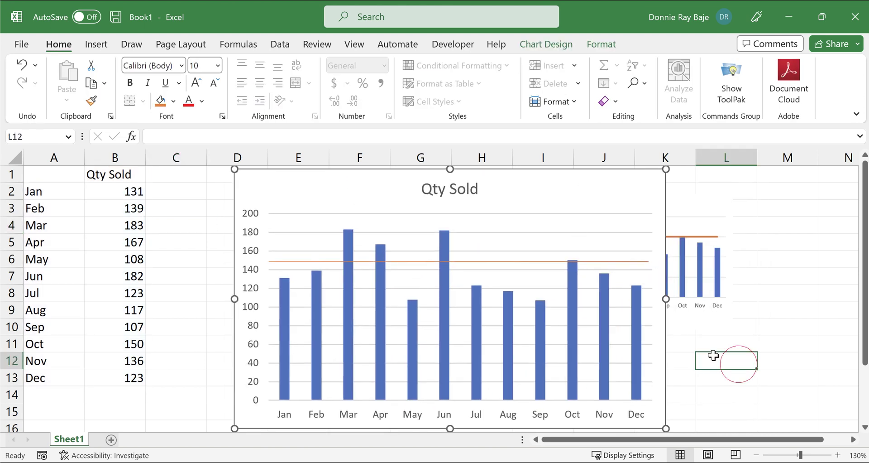
{"action": "left_click", "coordinate": [555, 264]}
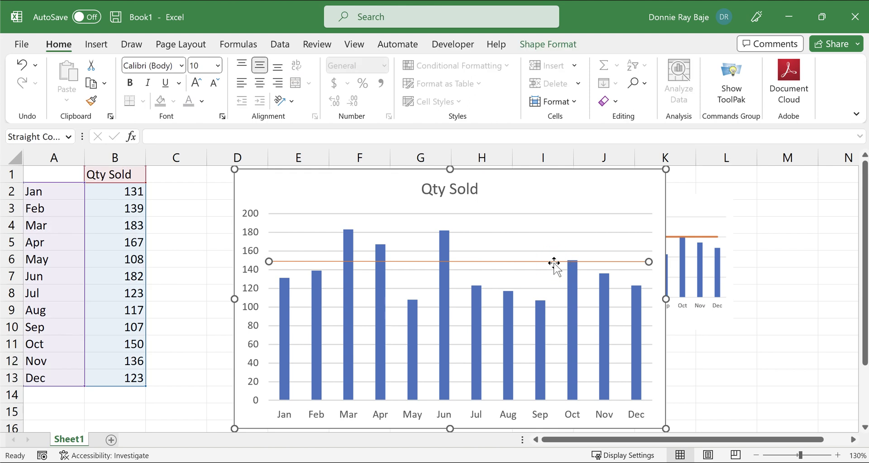
{"action": "left_click", "coordinate": [284, 261]}
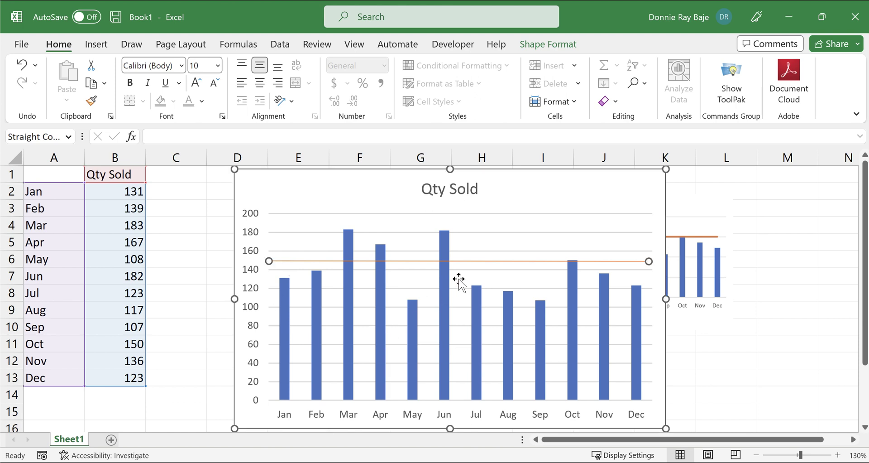
{"action": "key", "text": "Delete"}
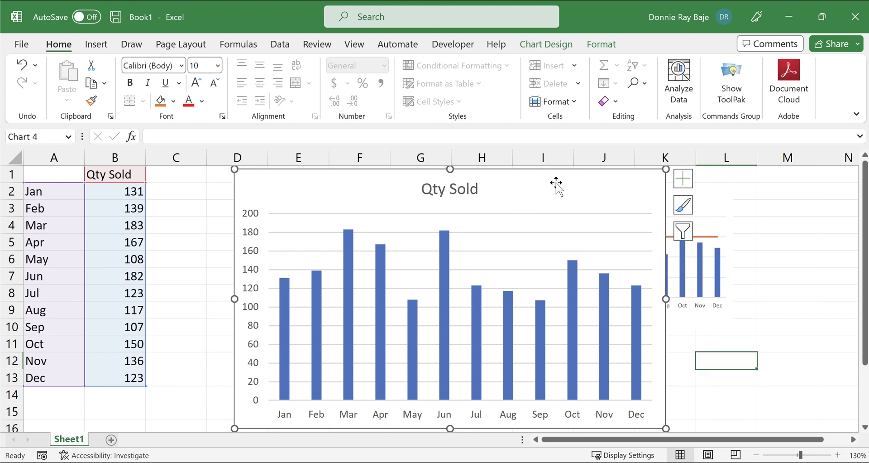
{"action": "left_click", "coordinate": [192, 195]}
{"action": "left_click", "coordinate": [288, 196]}
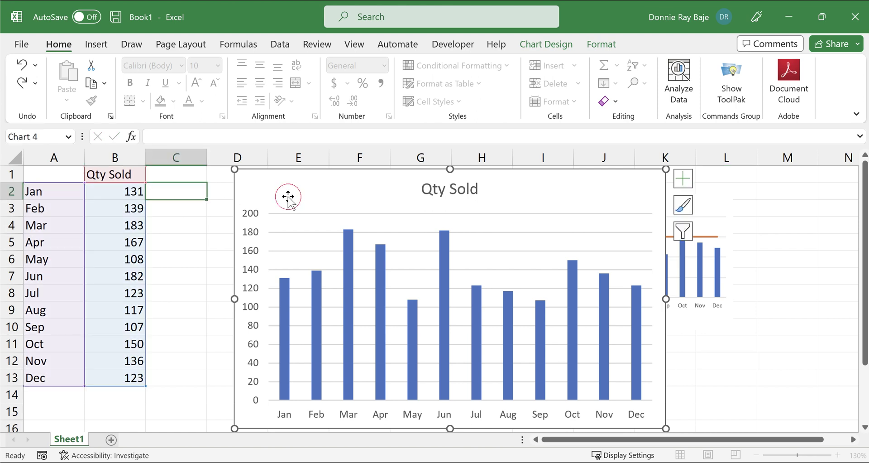
Delete the Qty Sold chart, add a Quota header in C1 and enter 150 in C2.
{"action": "key", "text": "Delete"}
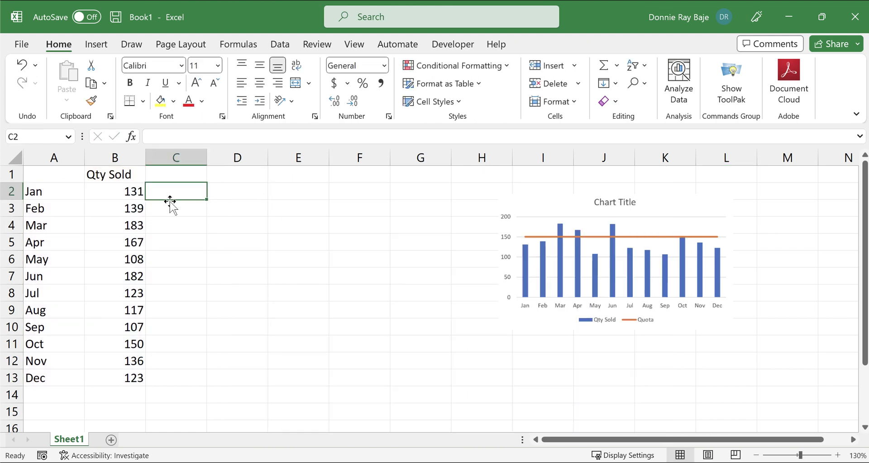
{"action": "left_click", "coordinate": [171, 173]}
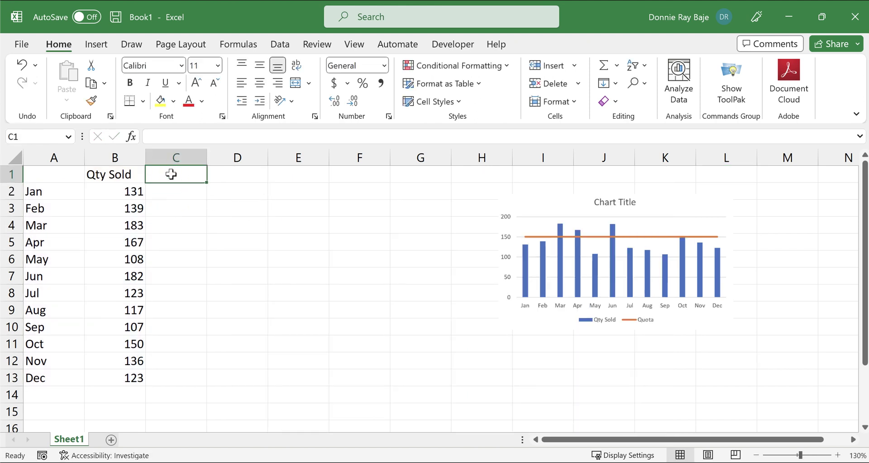
{"action": "type", "text": "Quota"}
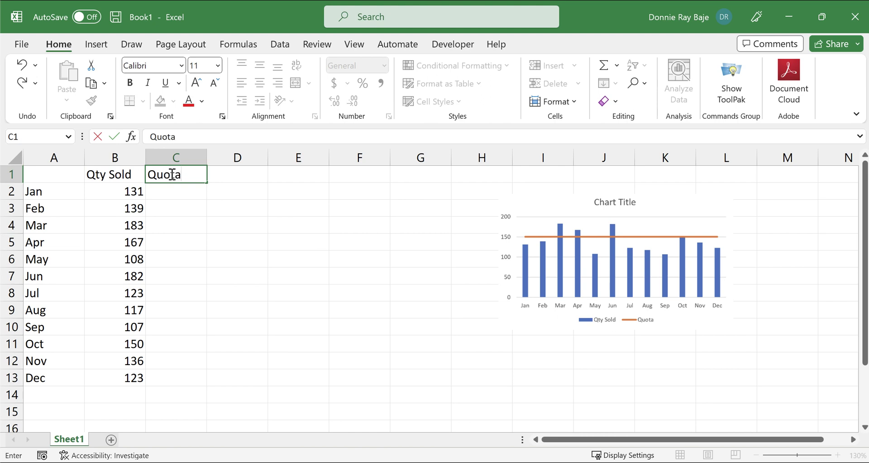
{"action": "key", "text": "ctrl+Return"}
{"action": "left_click", "coordinate": [194, 195]}
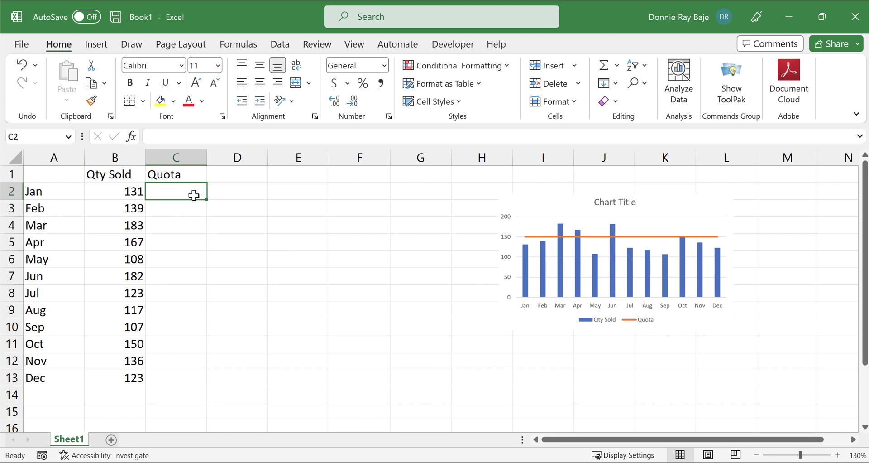
{"action": "type", "text": "150"}
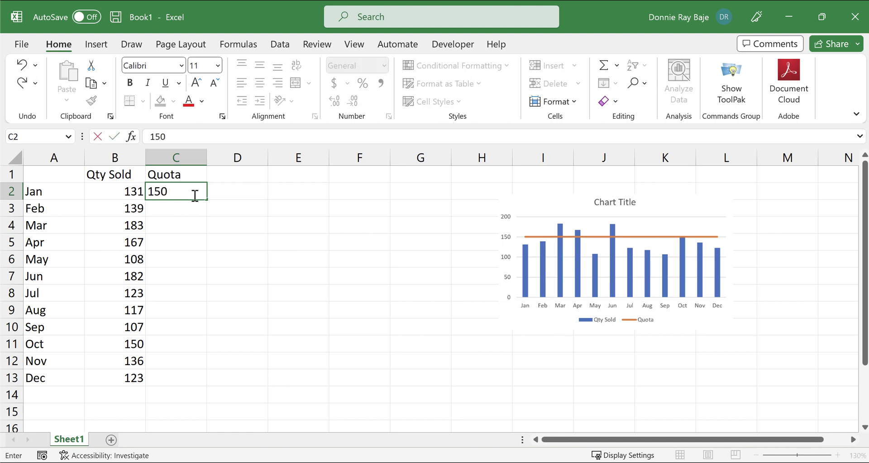
{"action": "key", "text": "ctrl+Return"}
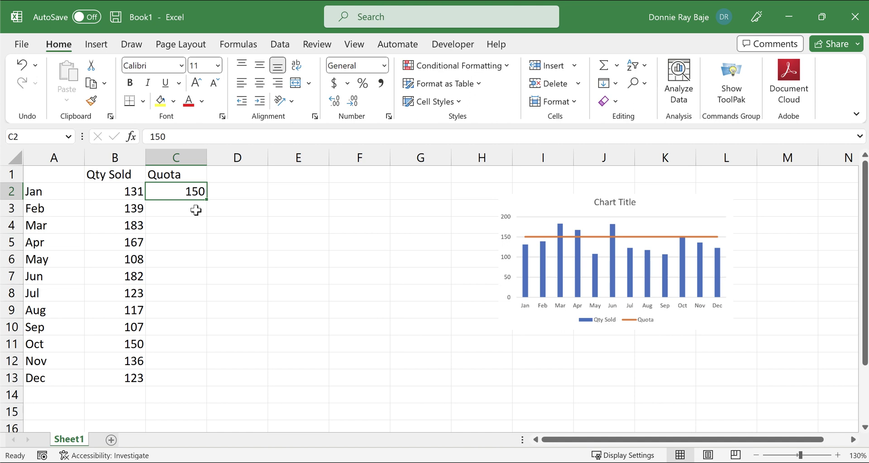
Move the example chart to the right and enter 150 as February's quota in C3.
{"action": "left_click", "coordinate": [196, 210]}
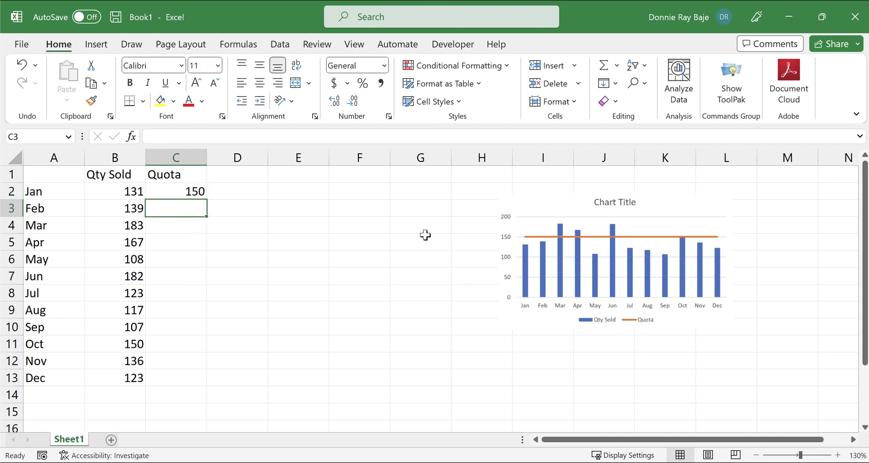
{"action": "left_click_drag", "start_coordinate": [573, 206], "coordinate": [739, 221]}
{"action": "left_click", "coordinate": [183, 212]}
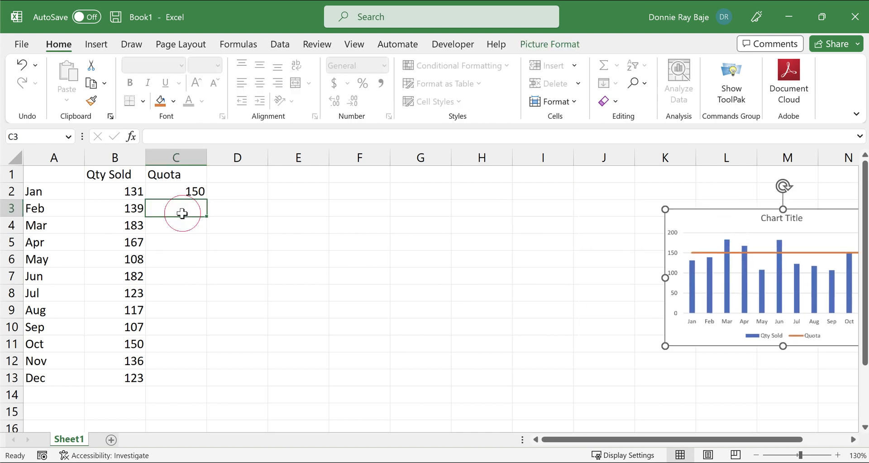
{"action": "type", "text": "150"}
{"action": "key", "text": "Return"}
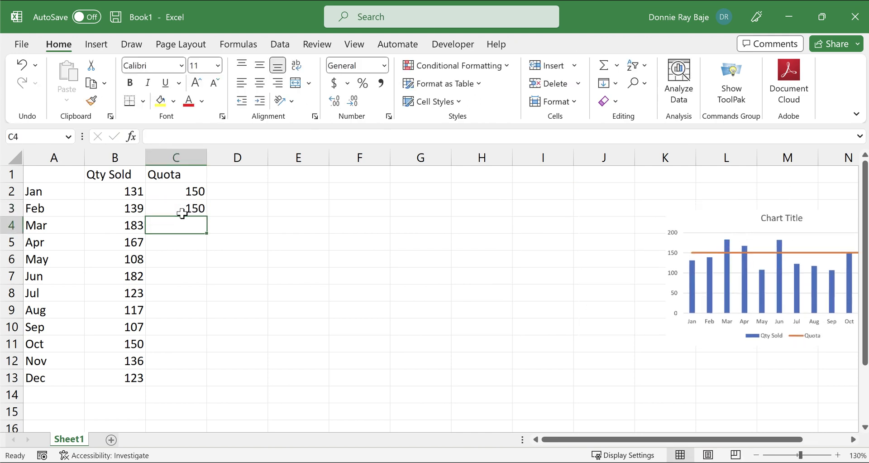
Fill 150 from C2:C3 down the Quota column through December.
{"action": "left_click_drag", "start_coordinate": [190, 190], "coordinate": [194, 209]}
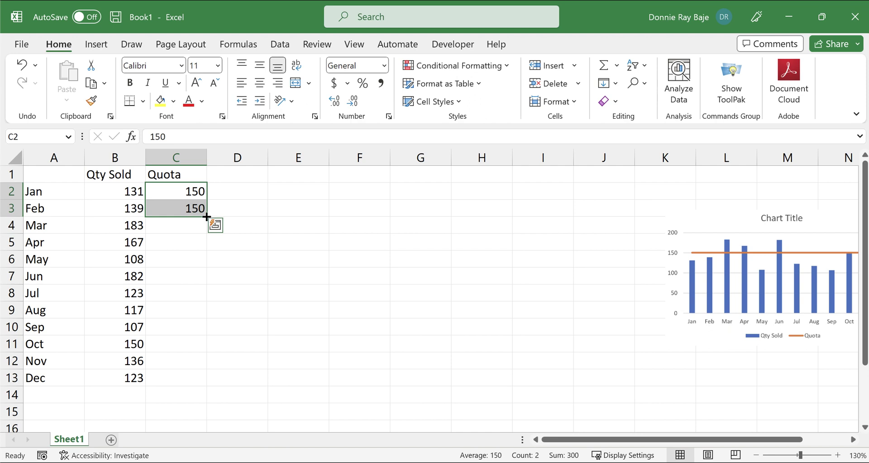
{"action": "double_click", "coordinate": [206, 217]}
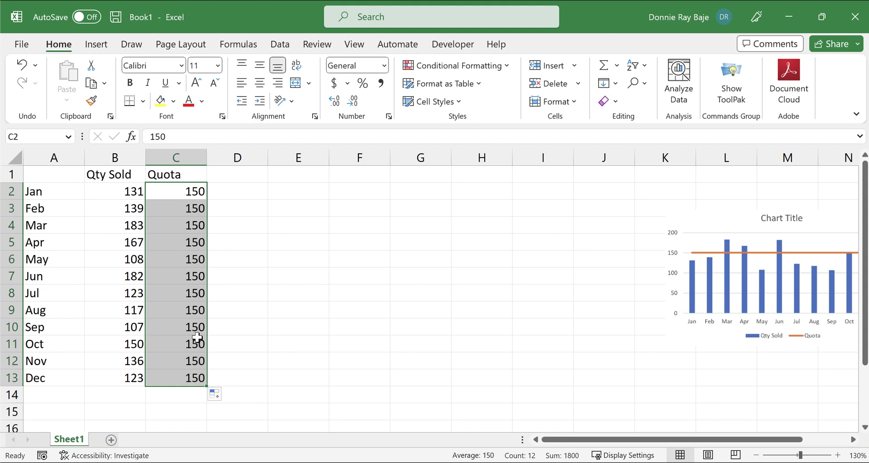
{"action": "left_click", "coordinate": [298, 333]}
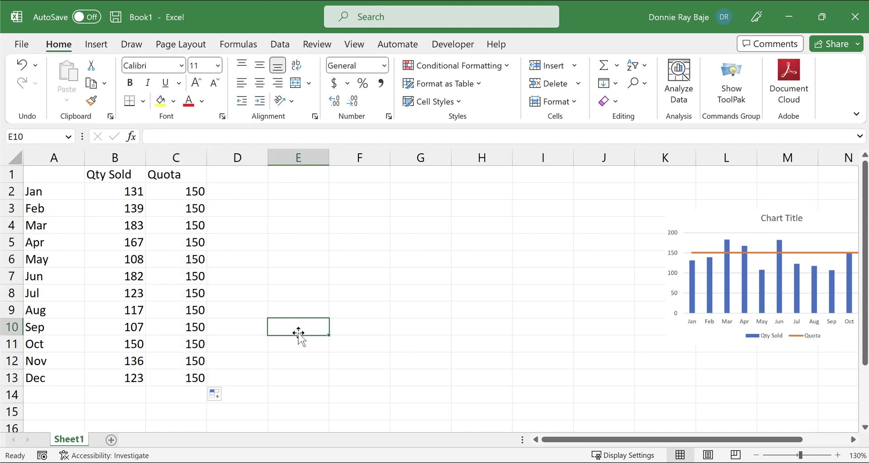
Insert a 2-D clustered column chart from A1:C13 plotting monthly Qty Sold and Quota, selecting Quota.
{"action": "left_click_drag", "start_coordinate": [181, 376], "coordinate": [74, 162]}
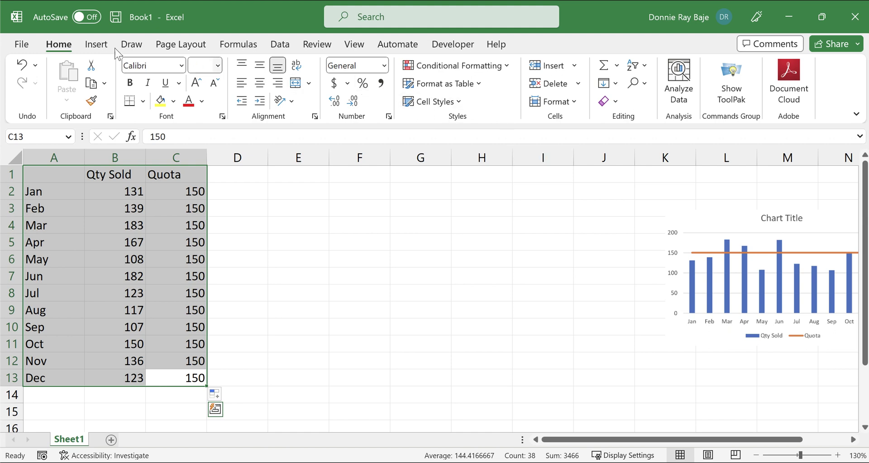
{"action": "left_click", "coordinate": [97, 46]}
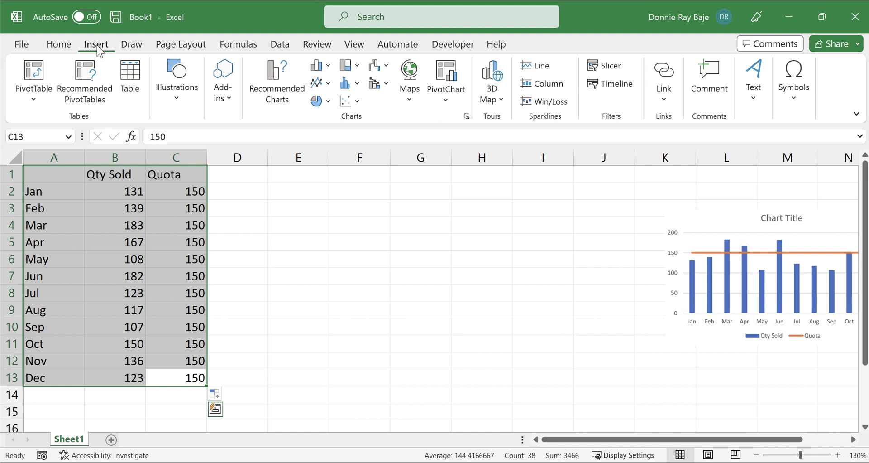
{"action": "left_click", "coordinate": [323, 66]}
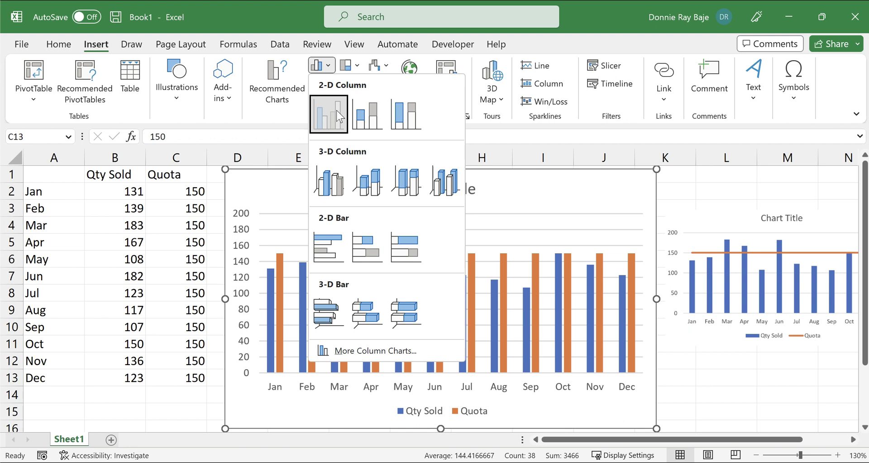
{"action": "left_click", "coordinate": [337, 113]}
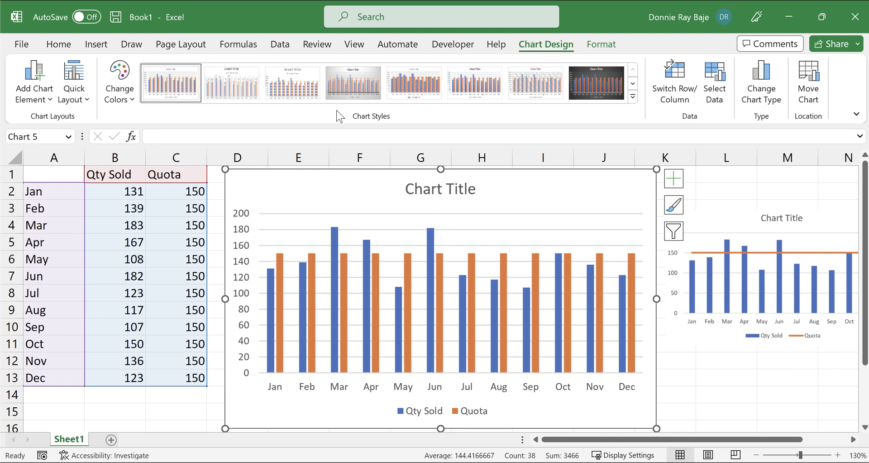
{"action": "left_click", "coordinate": [473, 270]}
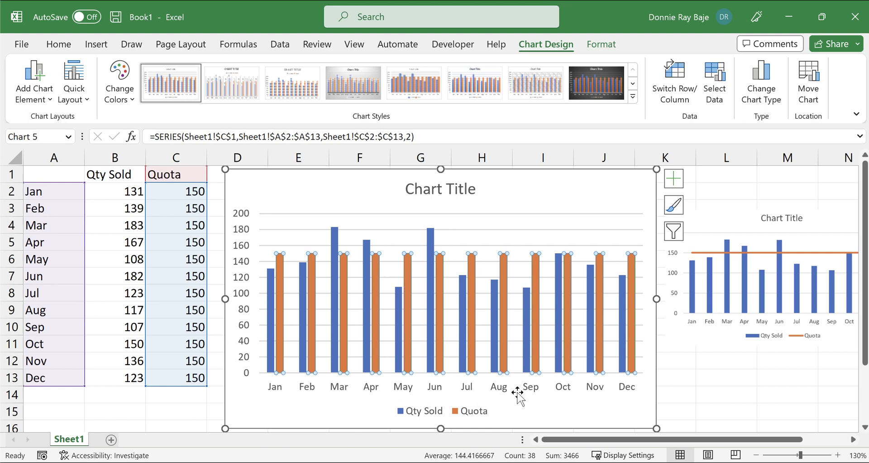
Select the whole orange Quota bar series (150 each month) in the column chart.
{"action": "left_click", "coordinate": [499, 326]}
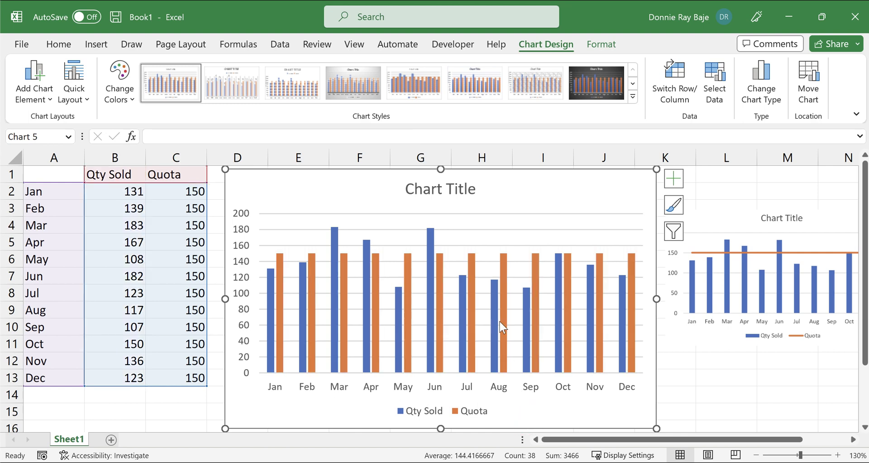
{"action": "left_click", "coordinate": [474, 273]}
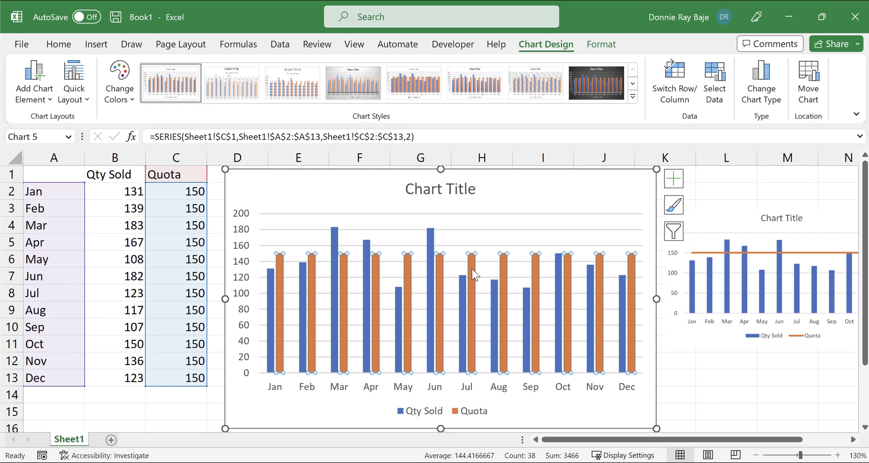
{"action": "left_click", "coordinate": [472, 274]}
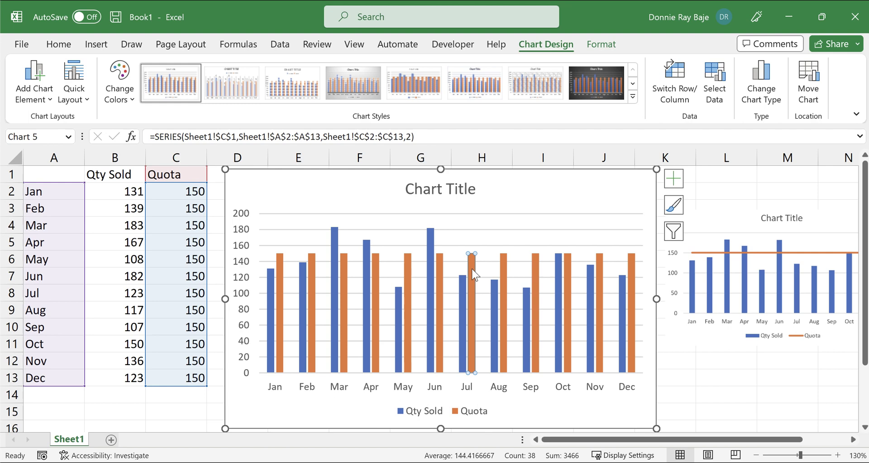
{"action": "left_click", "coordinate": [579, 412]}
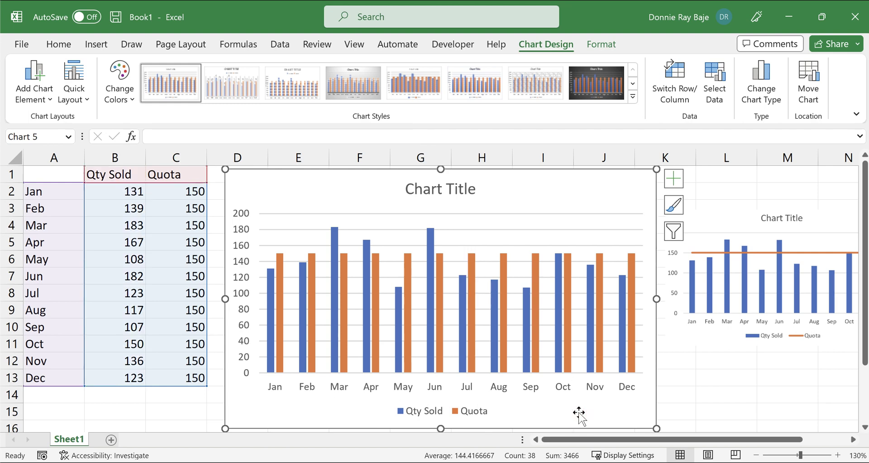
{"action": "left_click", "coordinate": [539, 278]}
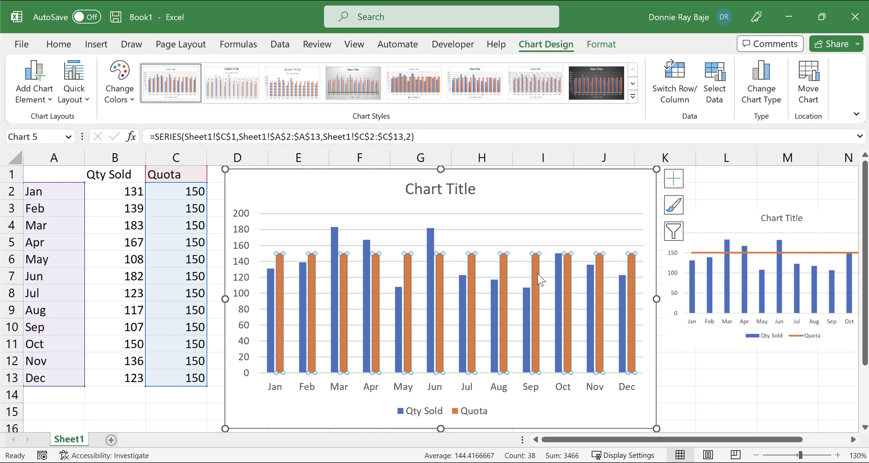
{"action": "right_click", "coordinate": [539, 278]}
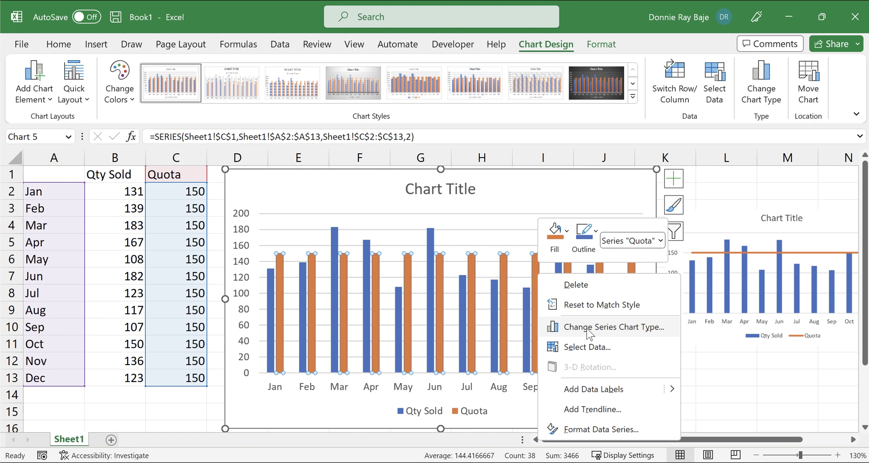
{"action": "left_click", "coordinate": [530, 272]}
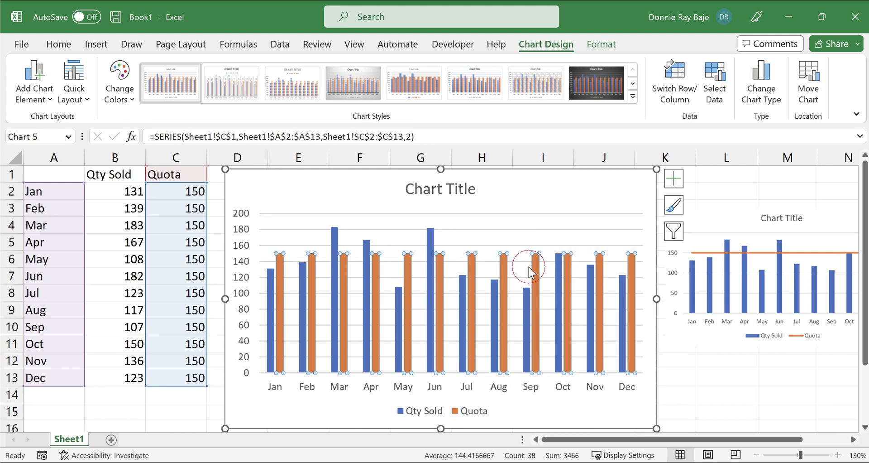
{"action": "right_click", "coordinate": [567, 291]}
{"action": "key", "text": "Escape"}
{"action": "left_click", "coordinate": [540, 226]}
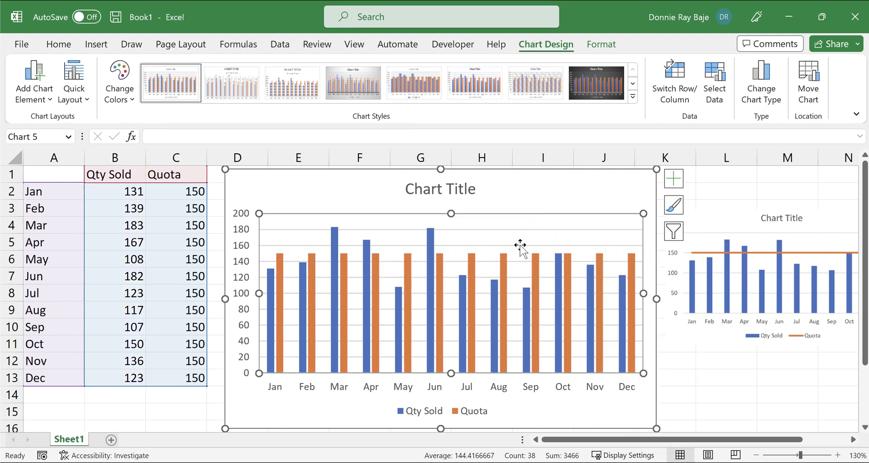
{"action": "right_click", "coordinate": [523, 275]}
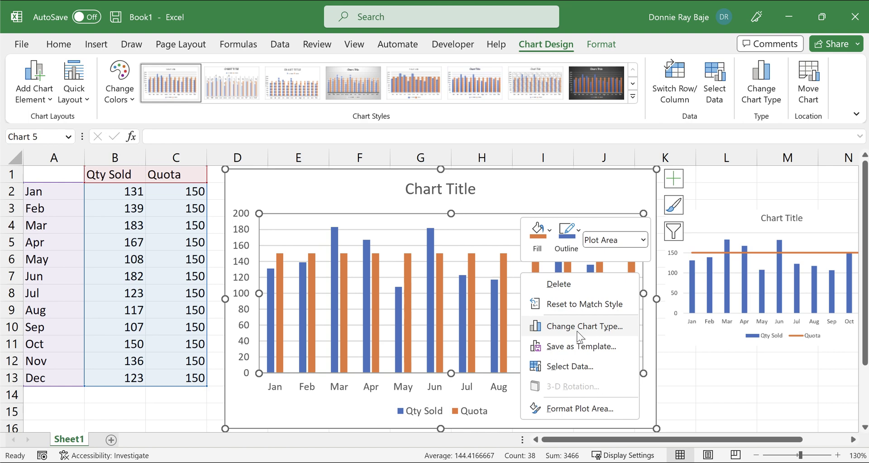
{"action": "left_click", "coordinate": [504, 264]}
{"action": "left_click", "coordinate": [504, 265]}
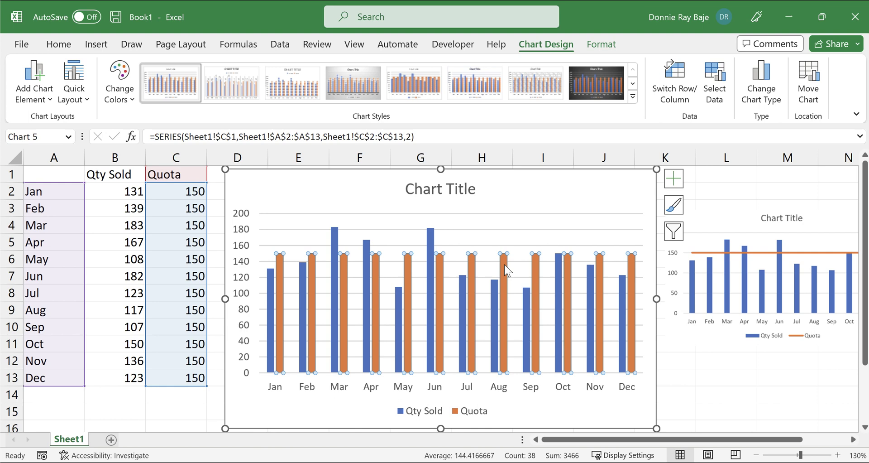
{"action": "right_click", "coordinate": [504, 264]}
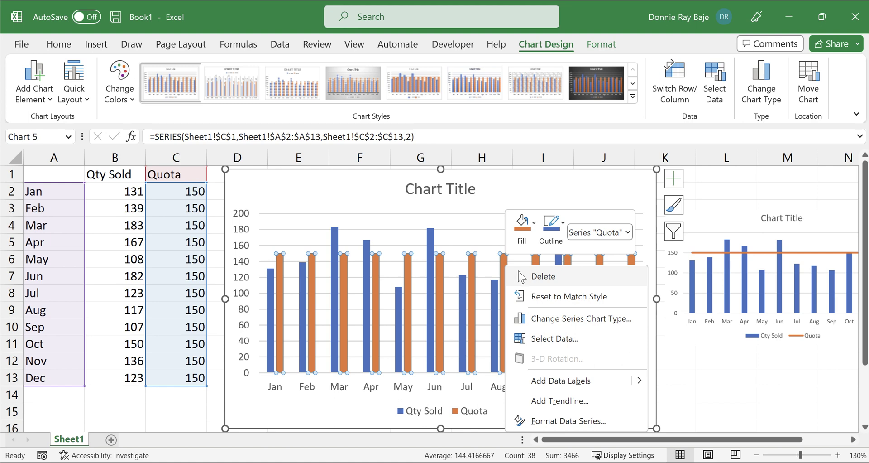
{"action": "left_click", "coordinate": [586, 322]}
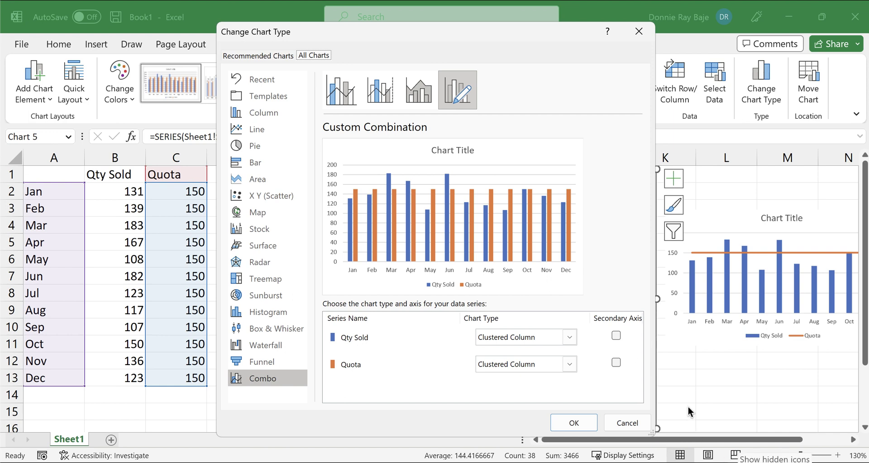
{"action": "mouse_move", "coordinate": [295, 367]}
{"action": "left_mouse_down"}
{"action": "mouse_move", "coordinate": [233, 390]}
{"action": "mouse_move", "coordinate": [292, 397]}
{"action": "mouse_move", "coordinate": [283, 367]}
{"action": "left_mouse_up"}
{"action": "left_click", "coordinate": [387, 380]}
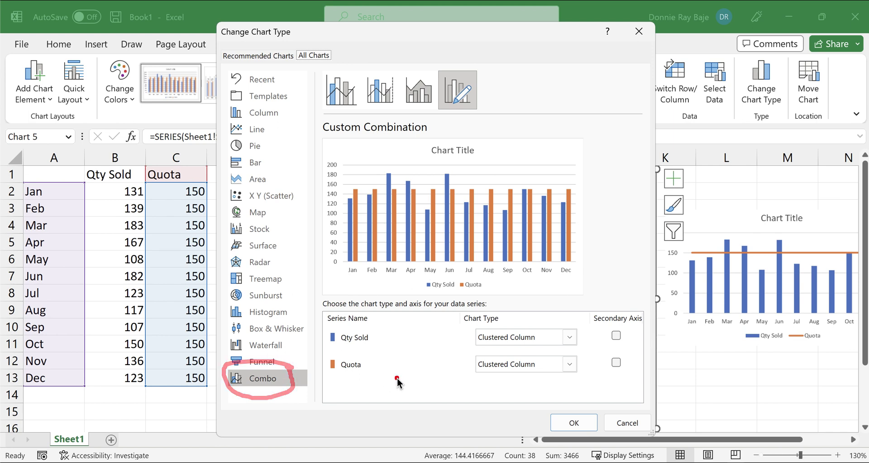
{"action": "mouse_move", "coordinate": [317, 333]}
{"action": "left_mouse_down"}
{"action": "mouse_move", "coordinate": [320, 362]}
{"action": "mouse_move", "coordinate": [331, 368]}
{"action": "left_mouse_up"}
{"action": "left_click", "coordinate": [371, 376]}
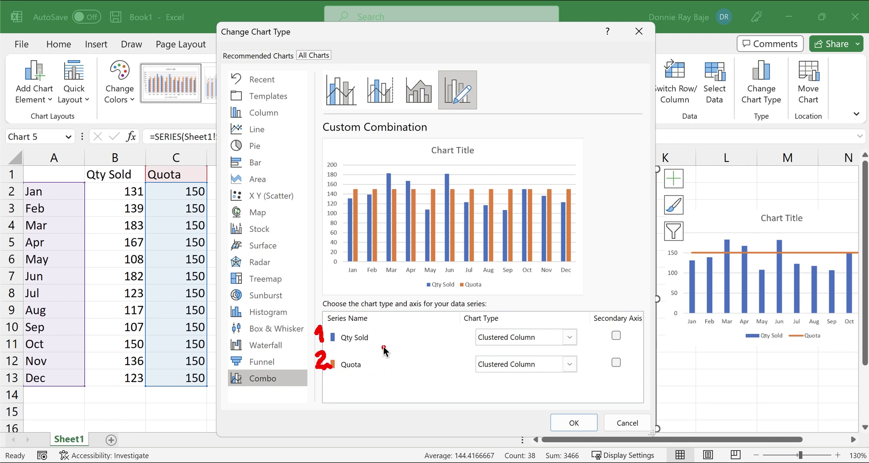
{"action": "left_click_drag", "start_coordinate": [383, 339], "coordinate": [440, 341]}
{"action": "mouse_move", "coordinate": [387, 365]}
{"action": "left_mouse_down"}
{"action": "mouse_move", "coordinate": [445, 365]}
{"action": "mouse_move", "coordinate": [437, 373]}
{"action": "left_mouse_up"}
{"action": "left_click", "coordinate": [434, 398]}
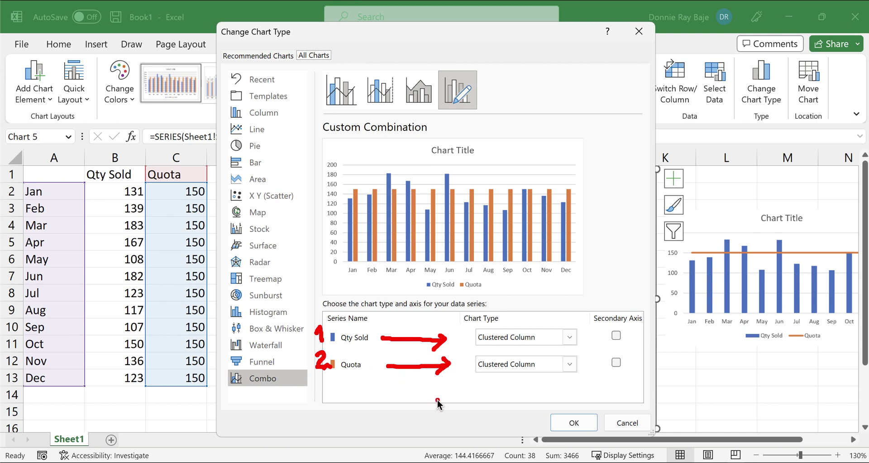
Set the Quota series chart type to Line in the Combo settings, keeping Qty Sold as columns.
{"action": "left_click", "coordinate": [374, 373]}
{"action": "left_click", "coordinate": [570, 365]}
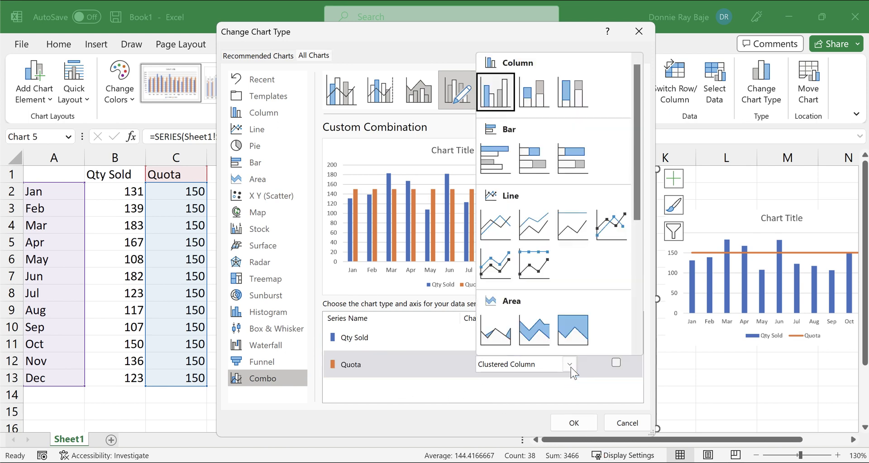
{"action": "left_click", "coordinate": [495, 231]}
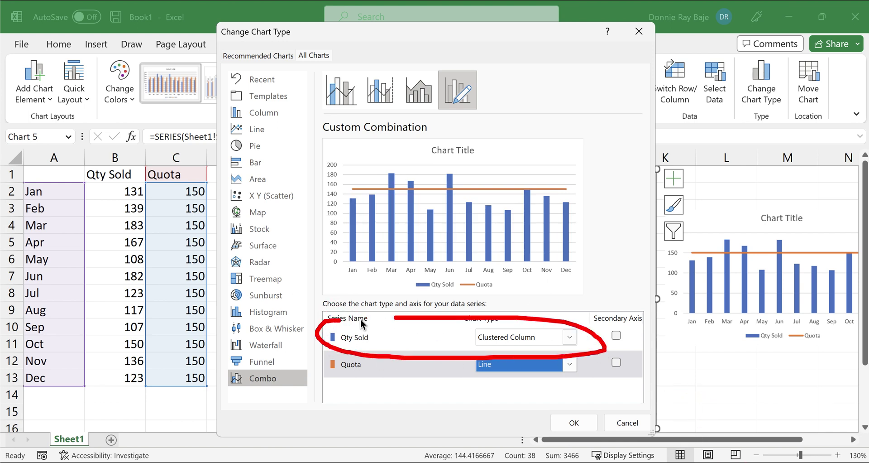
{"action": "mouse_move", "coordinate": [371, 352]}
{"action": "left_mouse_down"}
{"action": "mouse_move", "coordinate": [316, 373]}
{"action": "mouse_move", "coordinate": [553, 391]}
{"action": "left_mouse_up"}
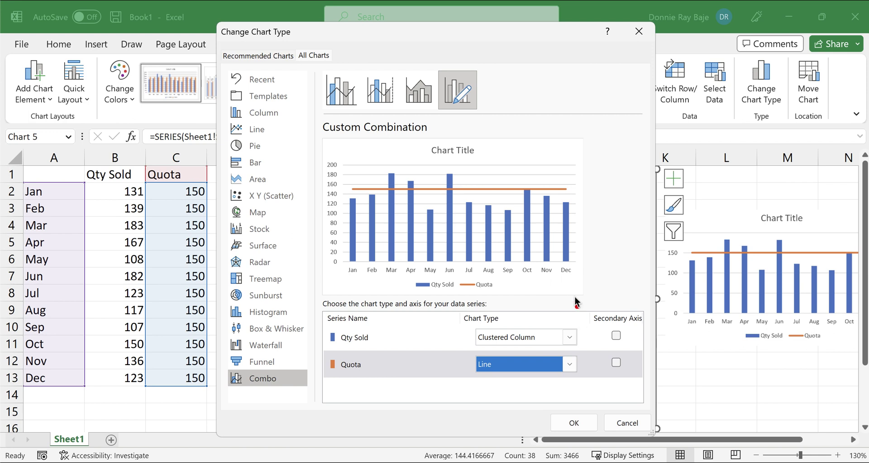
{"action": "mouse_move", "coordinate": [560, 165]}
{"action": "left_mouse_down"}
{"action": "mouse_move", "coordinate": [557, 180]}
{"action": "mouse_move", "coordinate": [612, 164]}
{"action": "left_mouse_up"}
{"action": "mouse_move", "coordinate": [327, 150]}
{"action": "left_mouse_down"}
{"action": "mouse_move", "coordinate": [317, 304]}
{"action": "mouse_move", "coordinate": [567, 303]}
{"action": "mouse_move", "coordinate": [586, 149]}
{"action": "mouse_move", "coordinate": [313, 145]}
{"action": "left_mouse_up"}
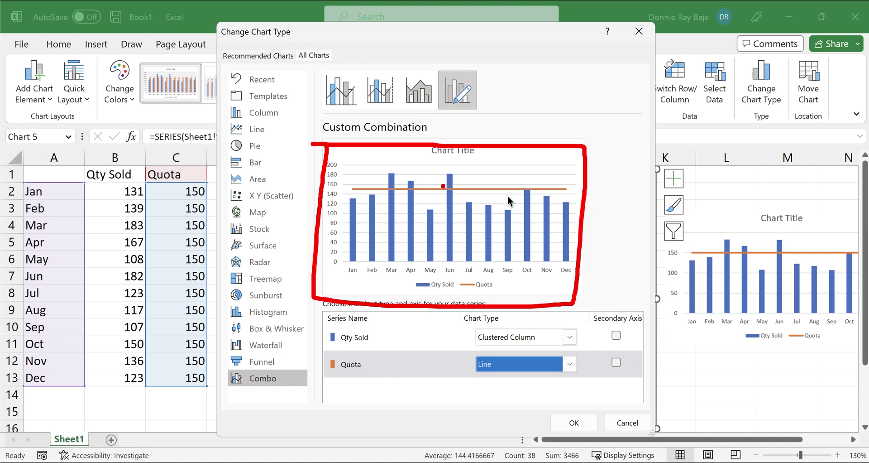
{"action": "left_click", "coordinate": [510, 207]}
Apply the Quota-as-line combo, then shrink the chart and move it below the table.
{"action": "left_click", "coordinate": [583, 424]}
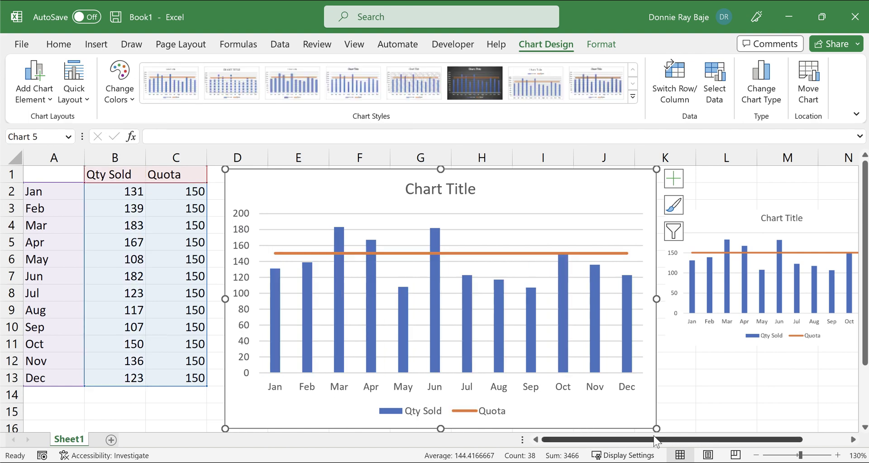
{"action": "left_click_drag", "start_coordinate": [655, 428], "coordinate": [632, 416]}
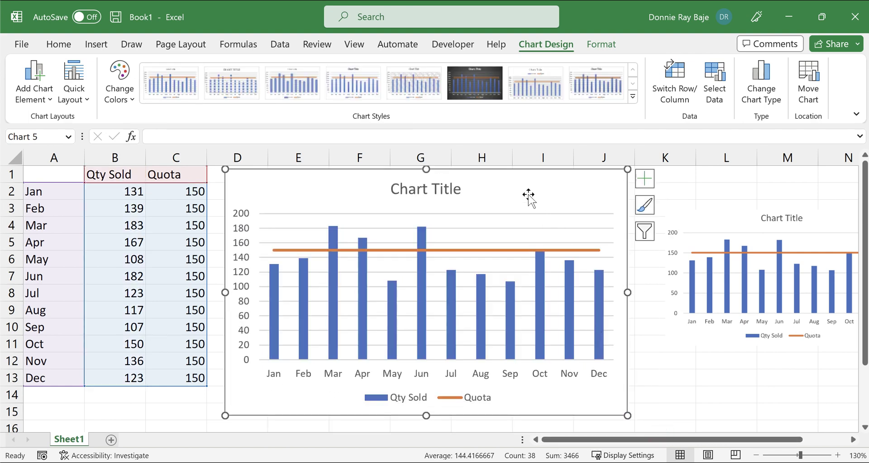
{"action": "left_click_drag", "start_coordinate": [539, 196], "coordinate": [796, 305]}
{"action": "left_click_drag", "start_coordinate": [571, 283], "coordinate": [620, 206]}
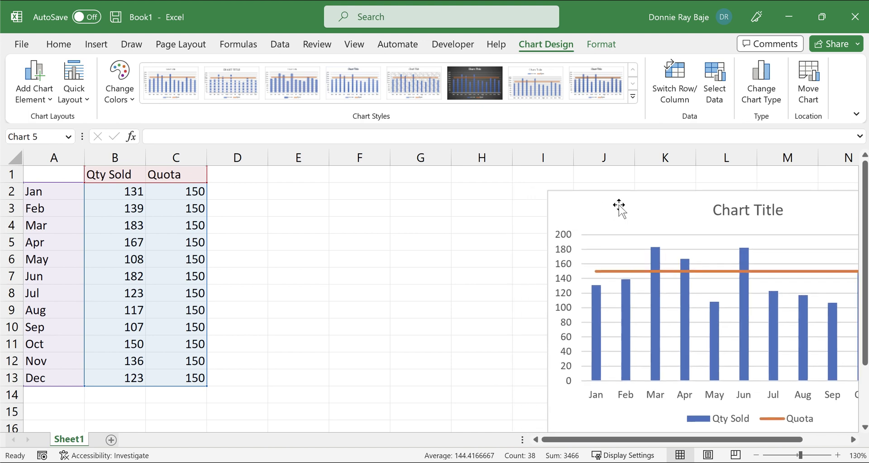
{"action": "left_click_drag", "start_coordinate": [619, 206], "coordinate": [627, 206]}
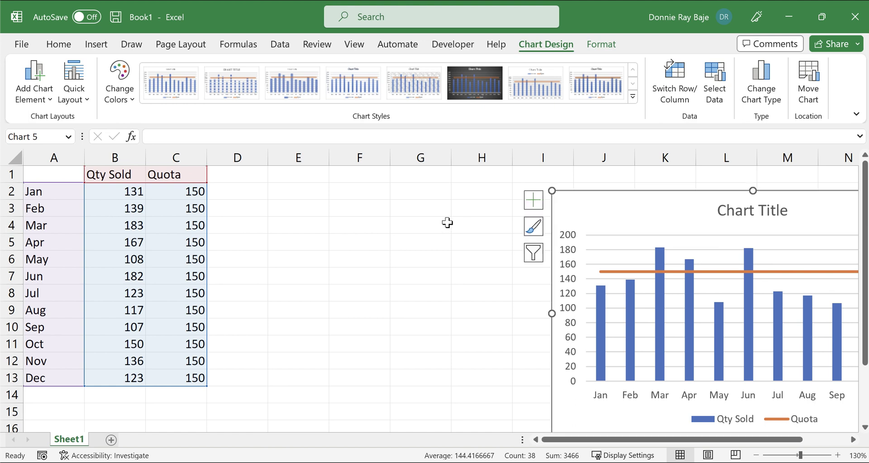
{"action": "left_click", "coordinate": [447, 224]}
{"action": "left_click_drag", "start_coordinate": [627, 218], "coordinate": [293, 428]}
Select A1:C13 and insert a basic 2-D line chart of monthly Qty Sold and Quota.
{"action": "left_click", "coordinate": [331, 332]}
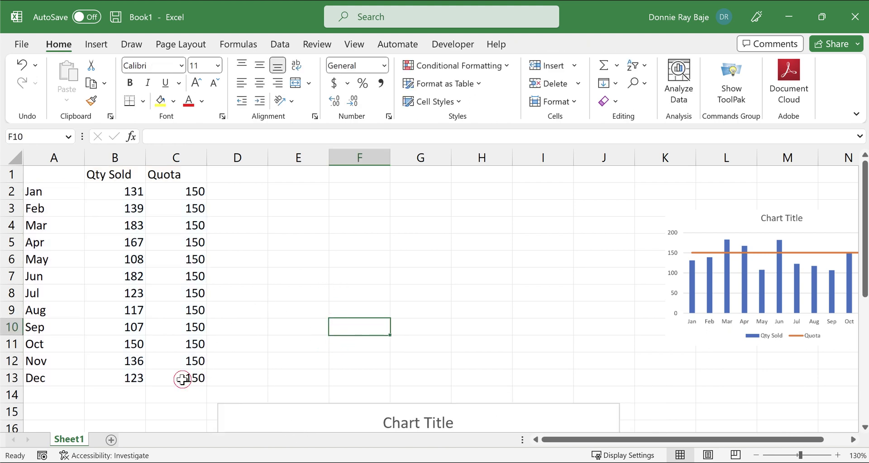
{"action": "left_click_drag", "start_coordinate": [180, 377], "coordinate": [60, 176]}
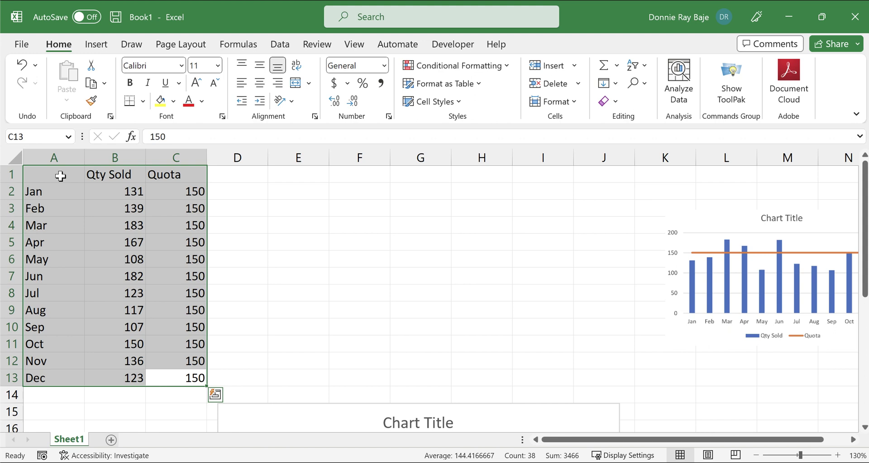
{"action": "left_click", "coordinate": [102, 45]}
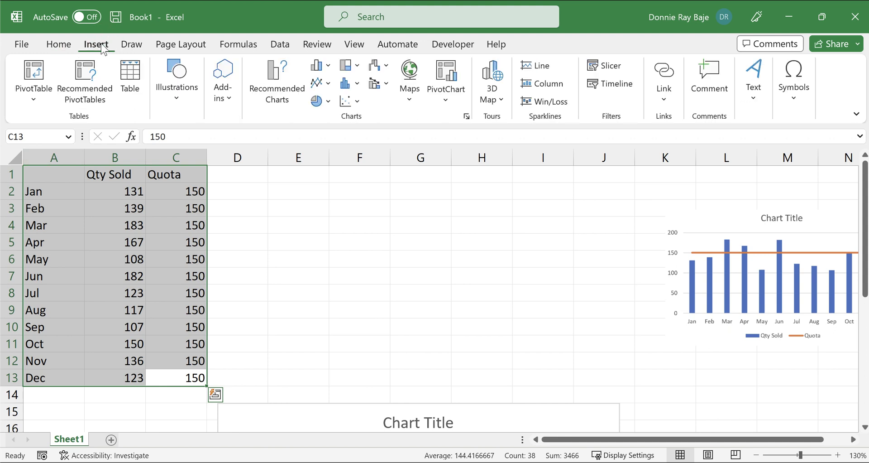
{"action": "left_click", "coordinate": [322, 84]}
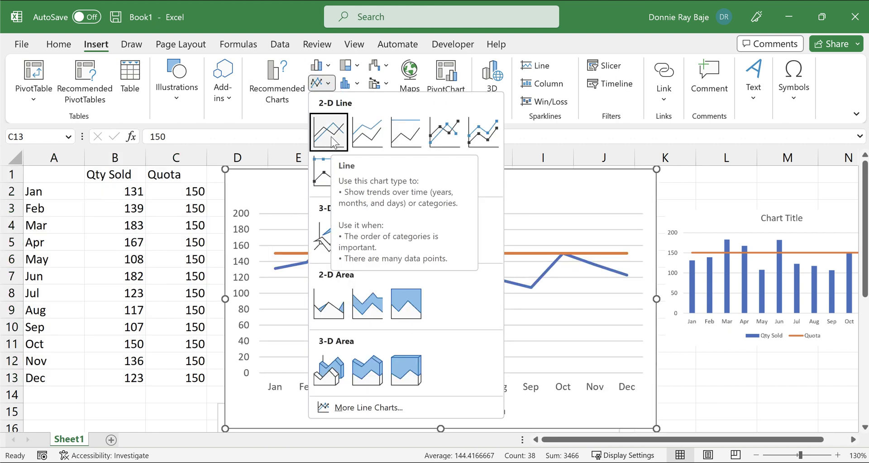
{"action": "left_click", "coordinate": [331, 136]}
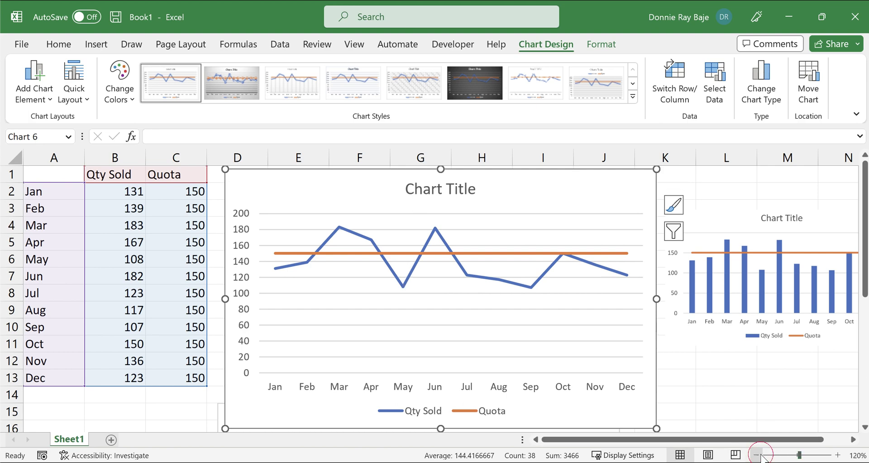
Zoom the sheet to 100% and arrange the combo chart and line chart side by side.
{"action": "left_click", "coordinate": [756, 455]}
{"action": "left_click", "coordinate": [756, 455]}
{"action": "left_click", "coordinate": [756, 454]}
{"action": "left_click_drag", "start_coordinate": [262, 184], "coordinate": [535, 217]}
{"action": "left_click_drag", "start_coordinate": [385, 366], "coordinate": [350, 217]}
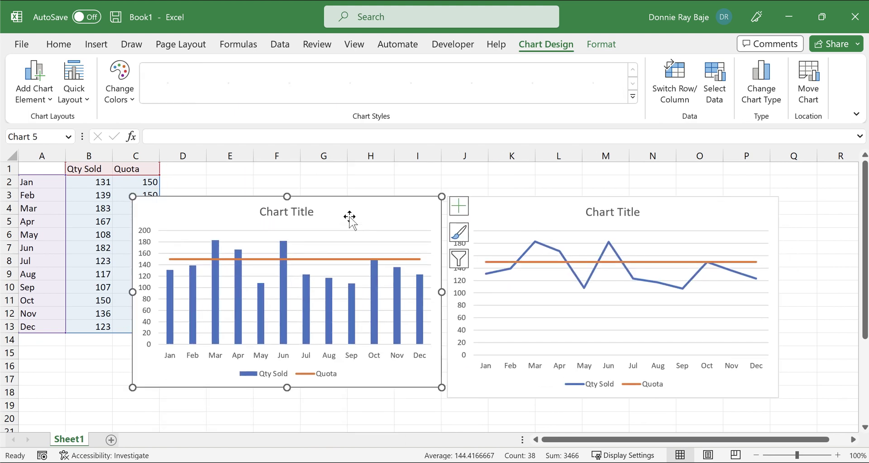
{"action": "left_click", "coordinate": [352, 258]}
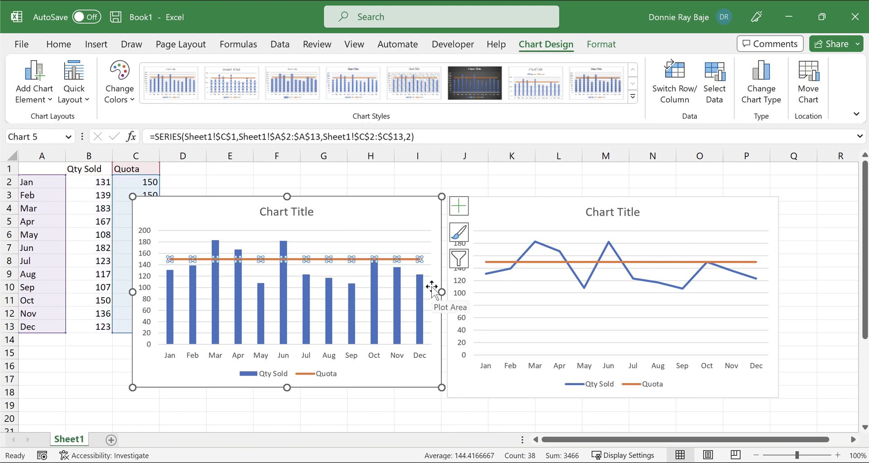
{"action": "left_click_drag", "start_coordinate": [497, 215], "coordinate": [555, 213]}
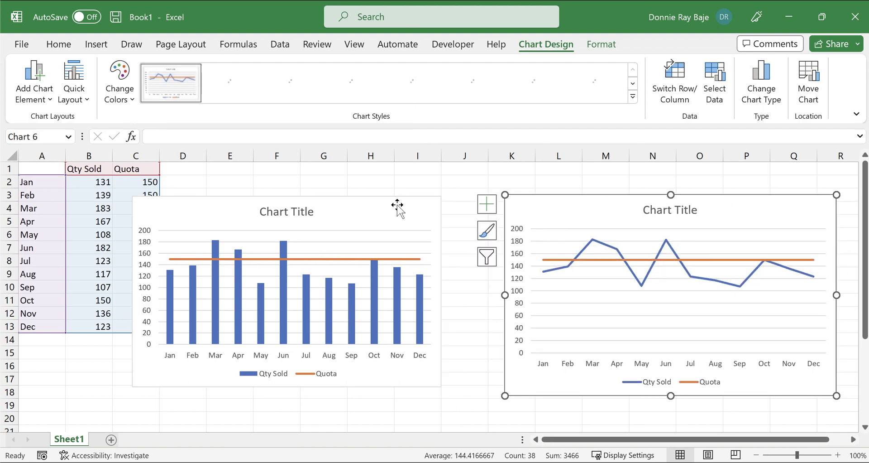
{"action": "left_click_drag", "start_coordinate": [396, 206], "coordinate": [458, 206]}
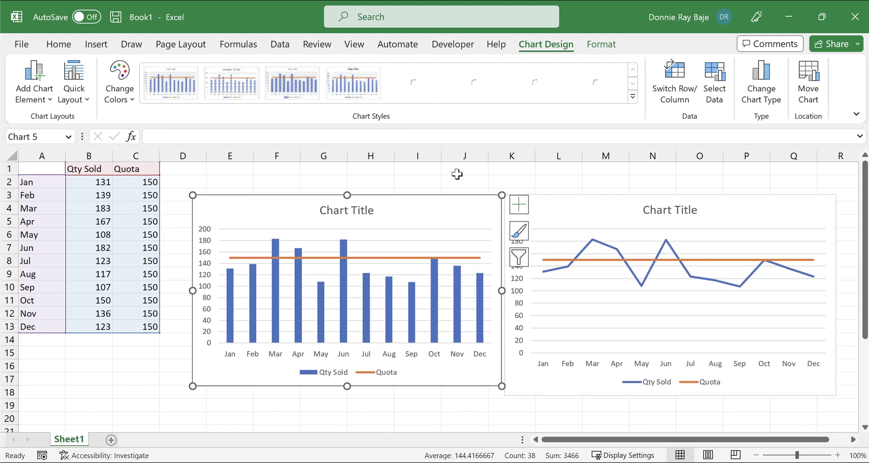